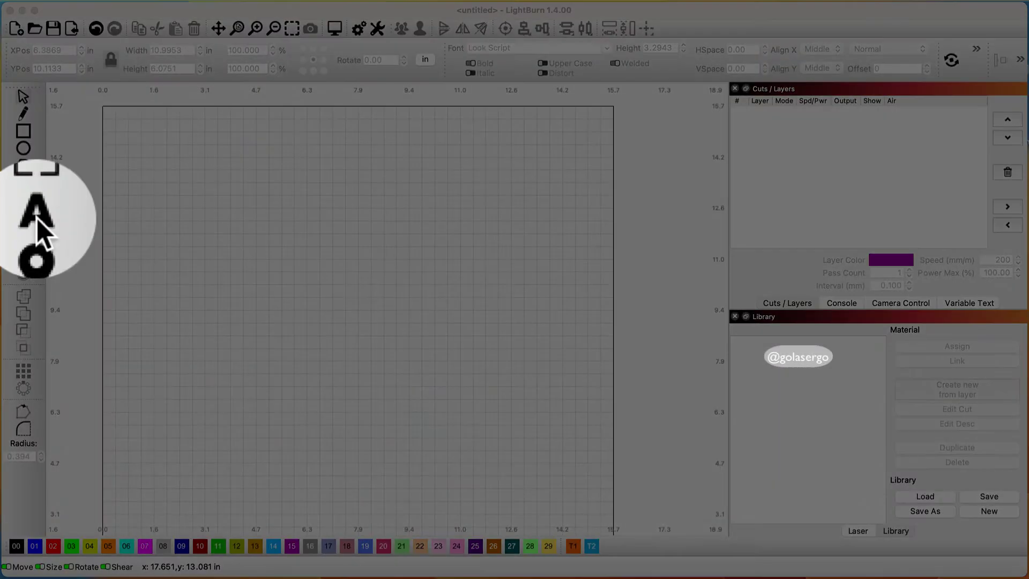
# - Type 'welcome' in Look Script lettering near the top left of the canvas
pyautogui.click(23, 217)
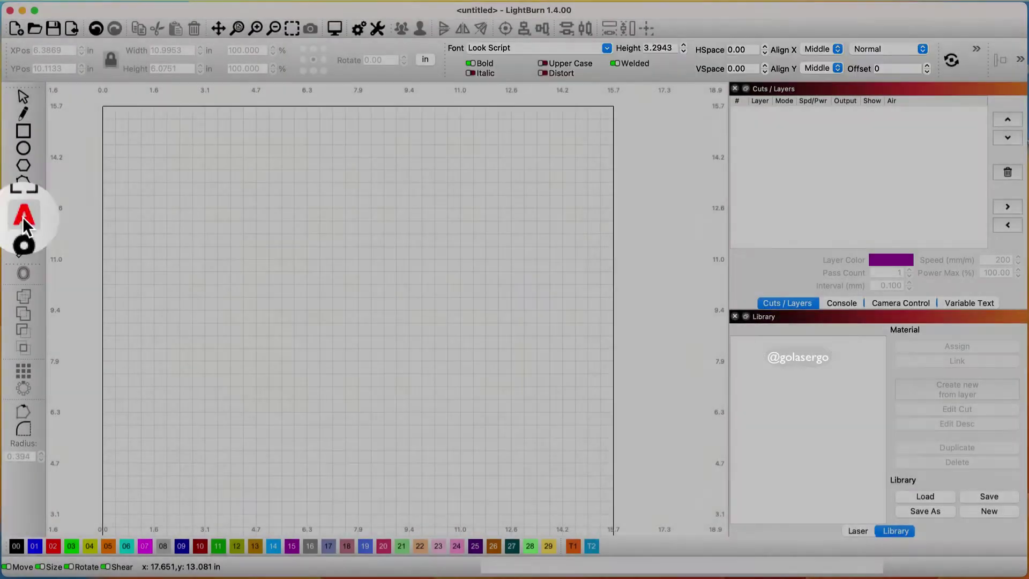
pyautogui.click(258, 197)
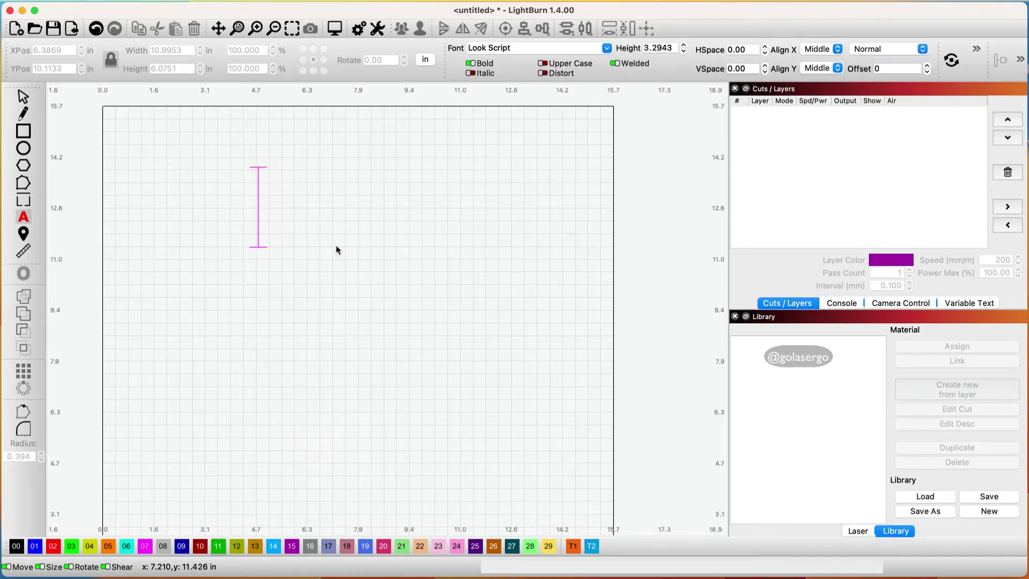
pyautogui.write('welcome')
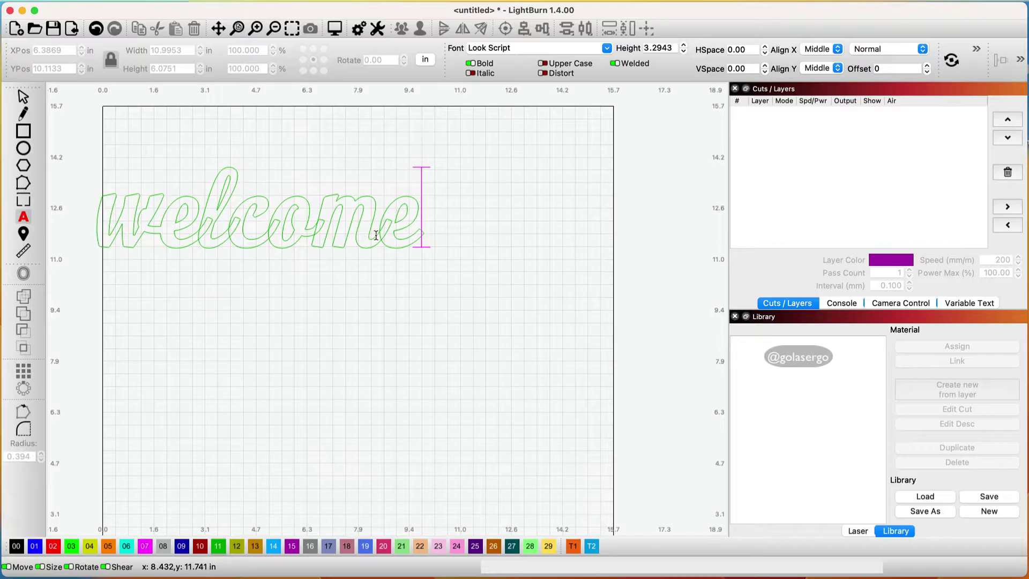
# - Move the welcome text to the right and re-weld its letters into one outline
pyautogui.click(23, 97)
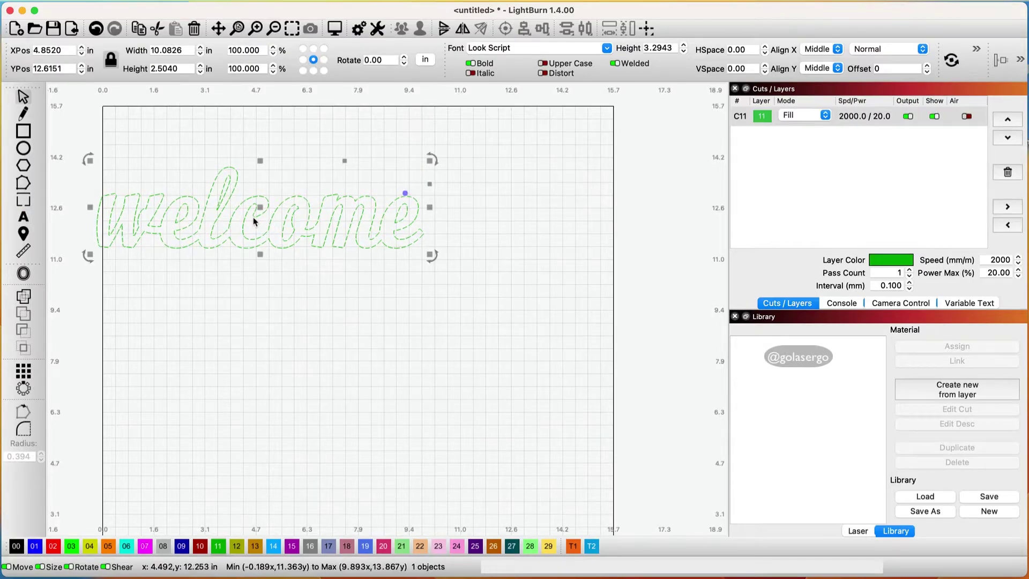
pyautogui.click(298, 186)
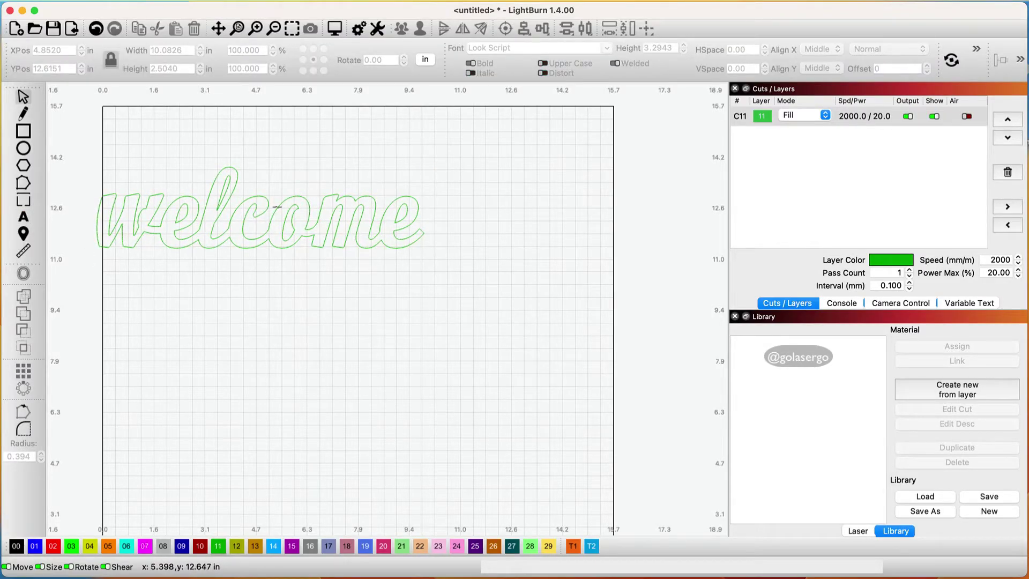
pyautogui.moveTo(249, 198); pyautogui.dragTo(295, 197)
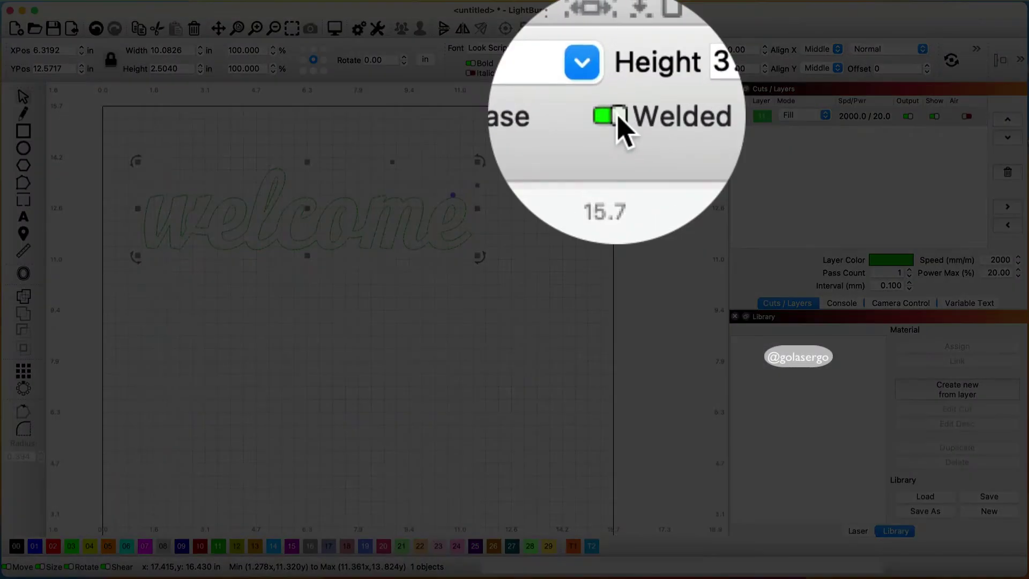
pyautogui.click(615, 64)
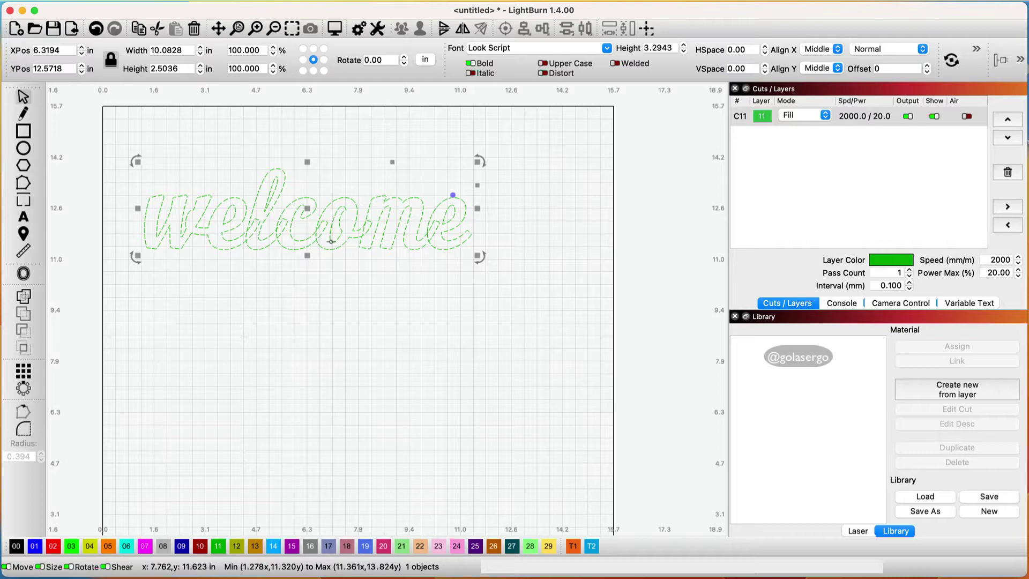
pyautogui.click(614, 63)
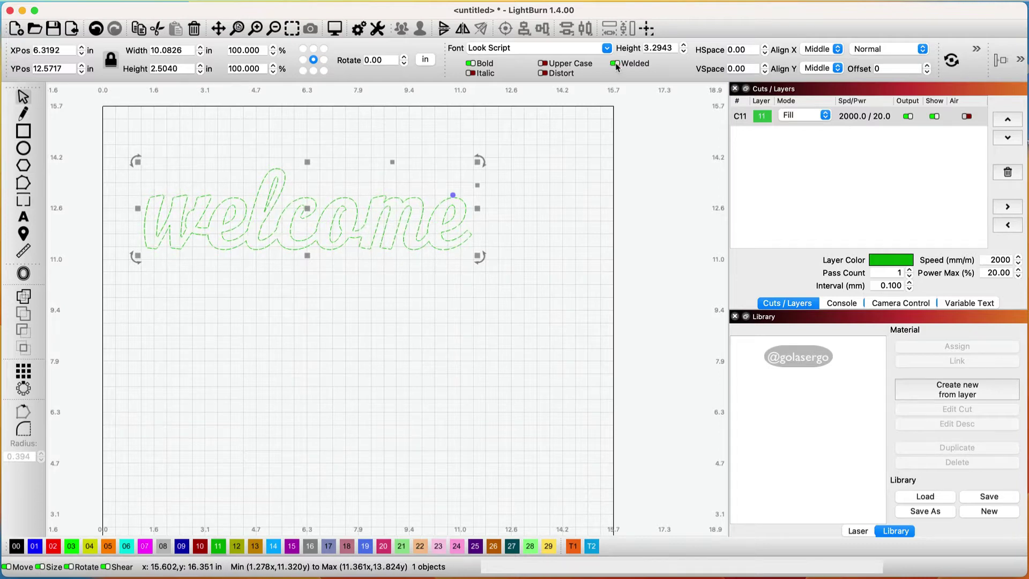
pyautogui.click(367, 146)
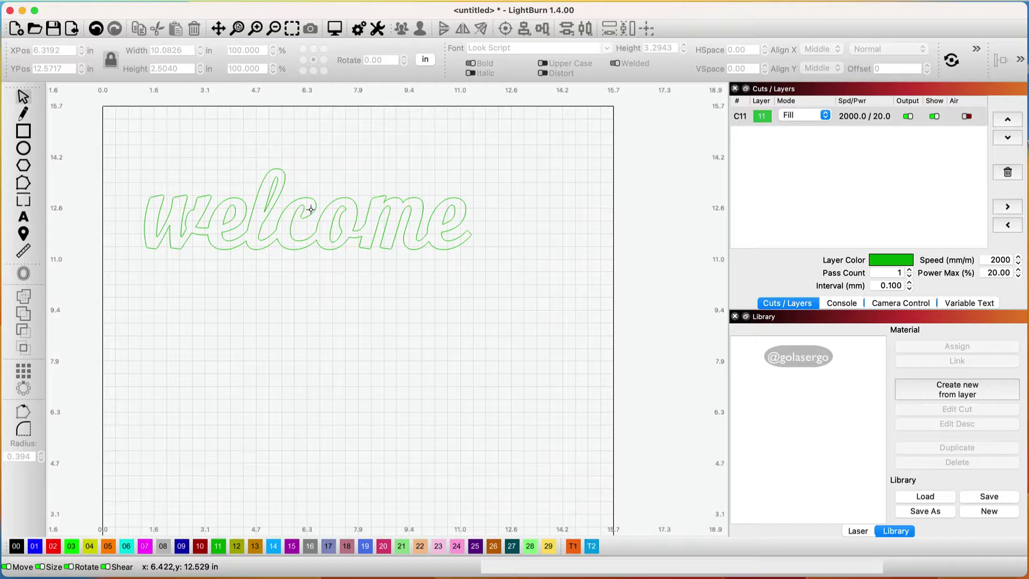
# - Fine-tune the bold welcome text's height to 10.0826 × 2.5795 in
pyautogui.click(301, 207)
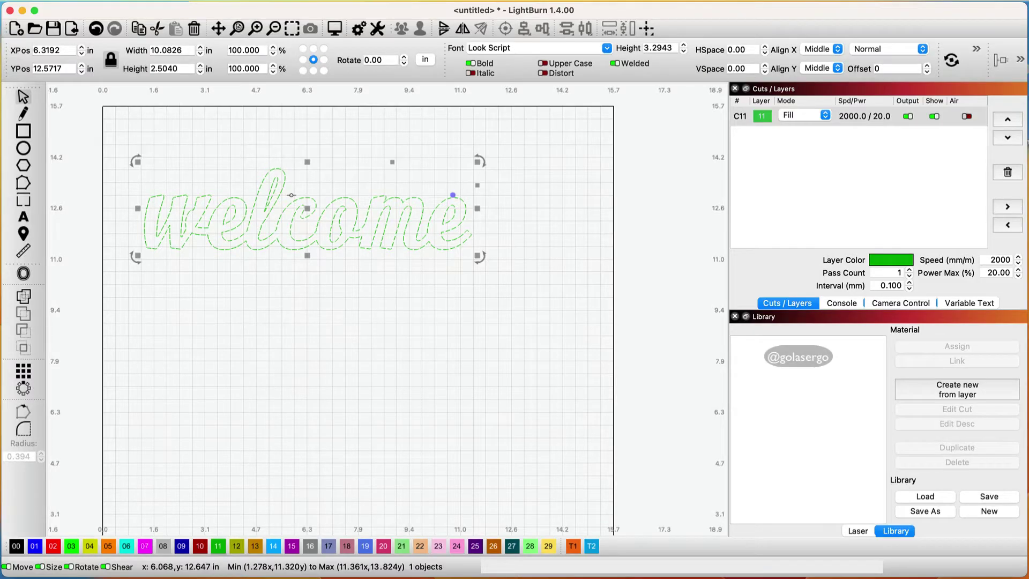
pyautogui.rightClick(308, 162)
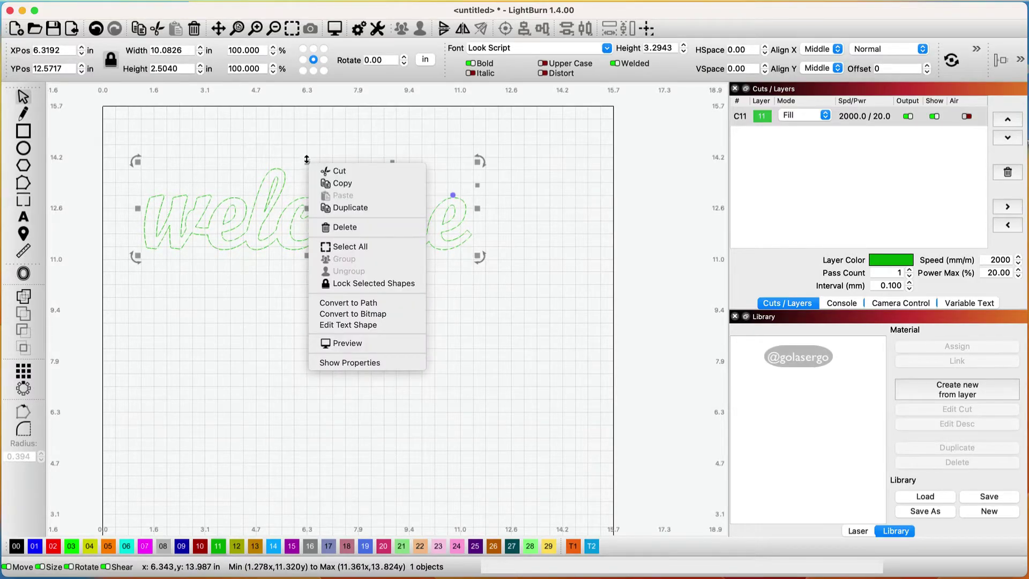
pyautogui.click(307, 160)
pyautogui.moveTo(307, 159); pyautogui.dragTo(307, 155)
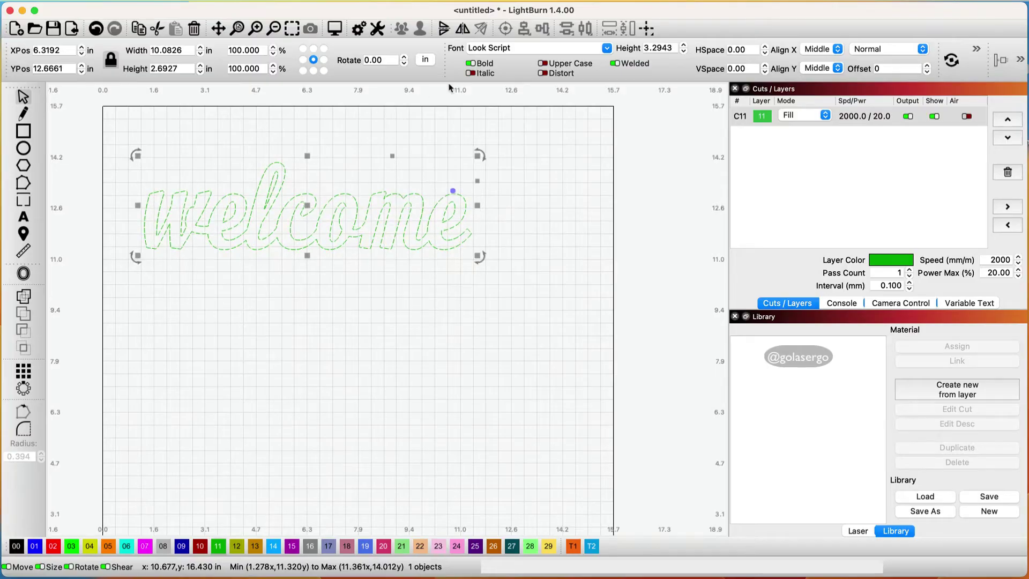
pyautogui.click(471, 64)
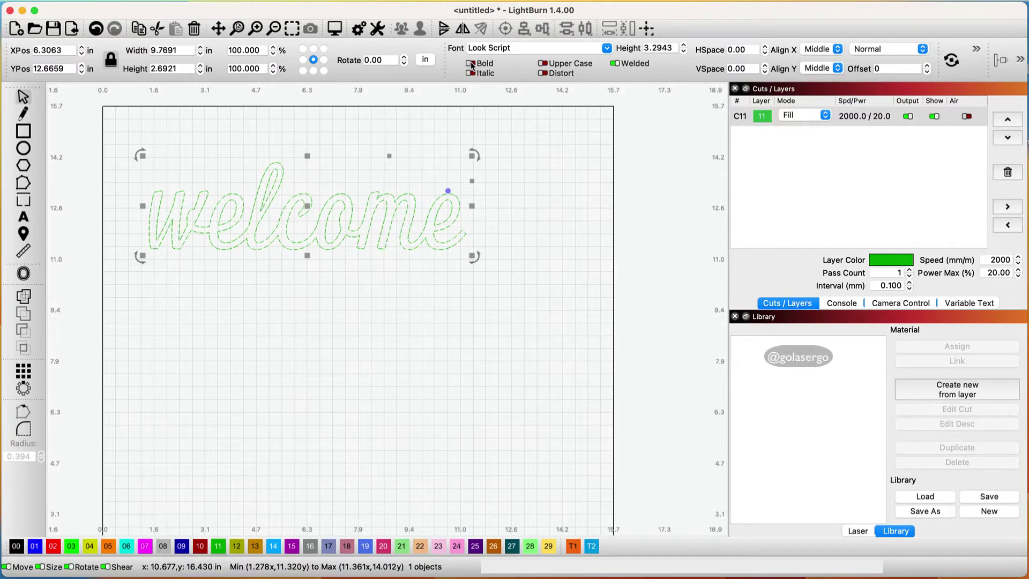
pyautogui.click(472, 64)
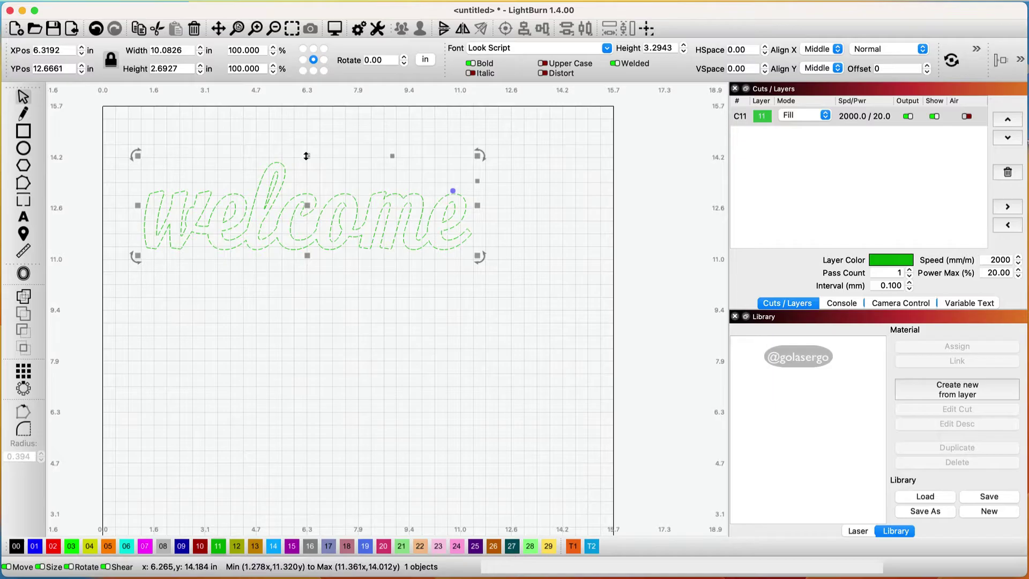
pyautogui.moveTo(307, 155); pyautogui.dragTo(306, 159)
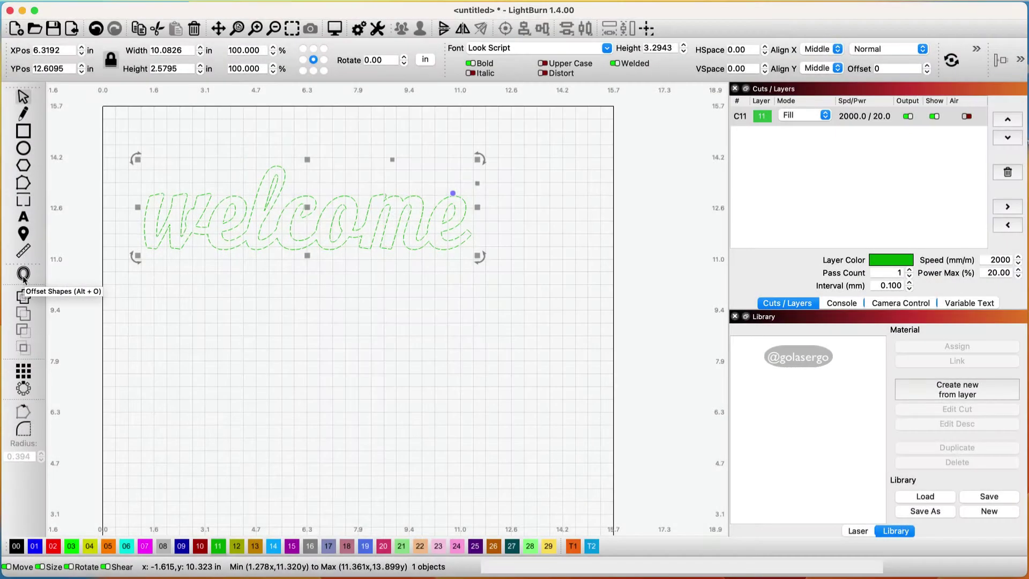
# - Offset the welcome text outward by 0.3219 in with round corners
pyautogui.click(23, 274)
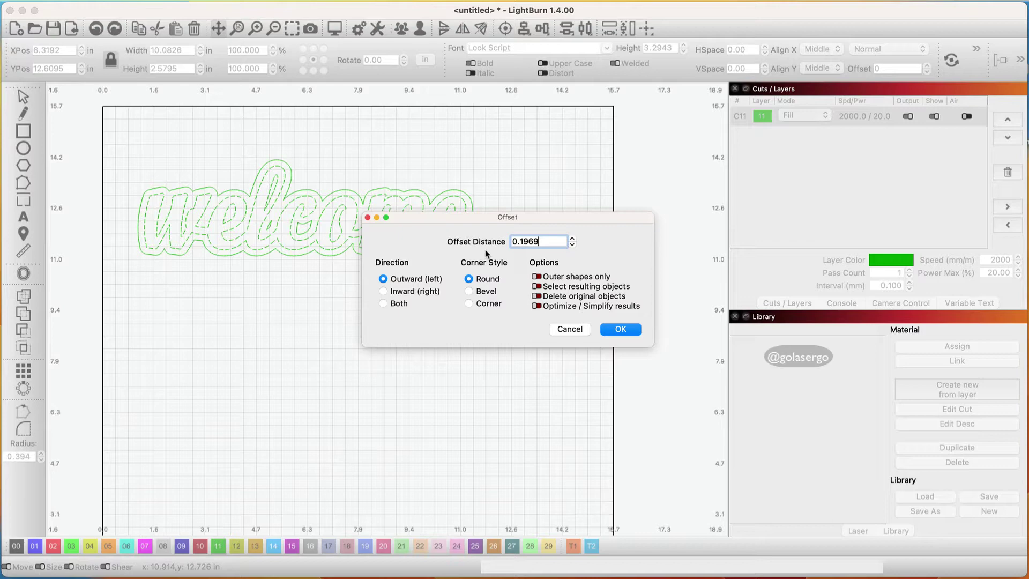
pyautogui.click(571, 239)
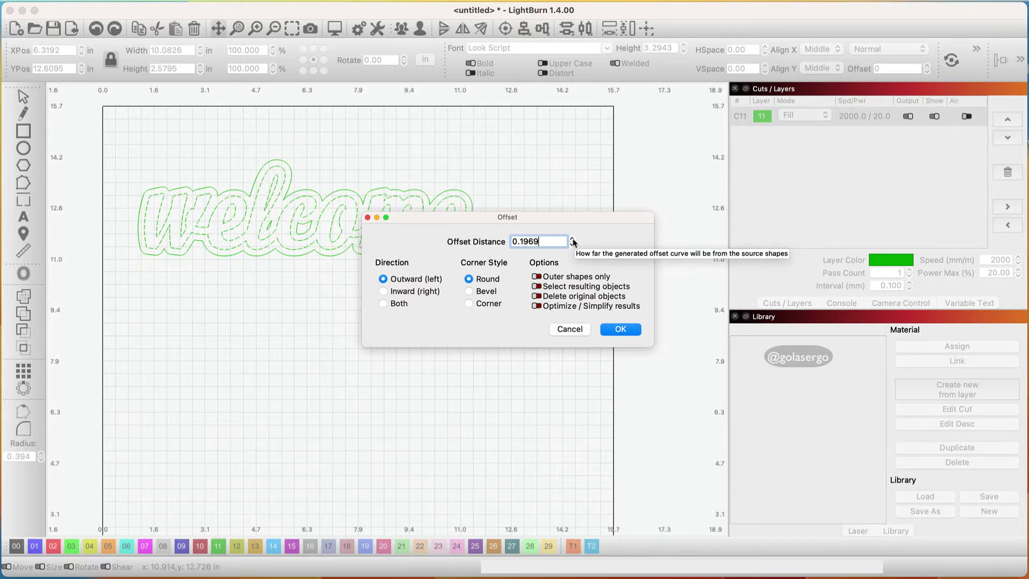
pyautogui.click(572, 239)
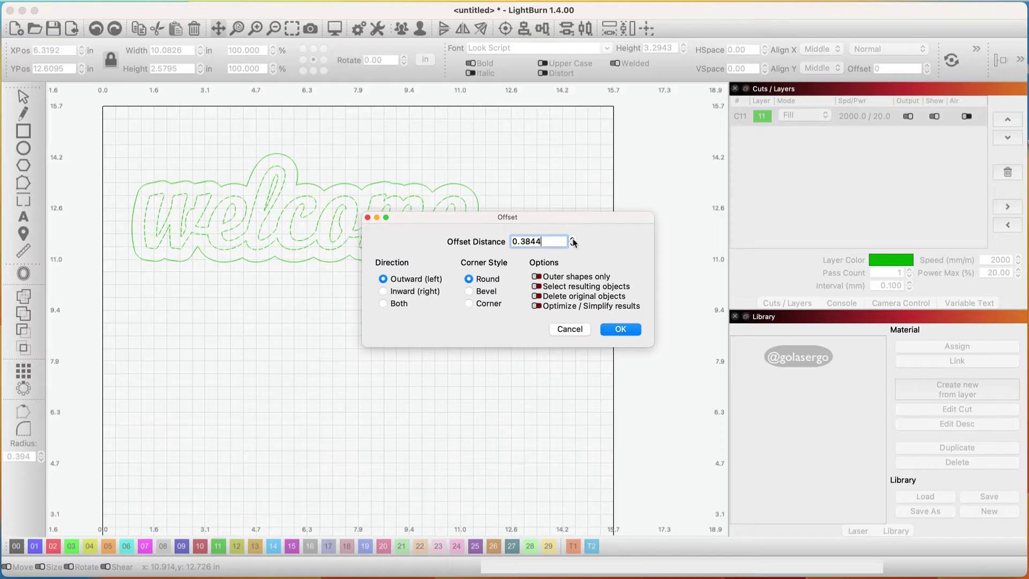
pyautogui.click(574, 245)
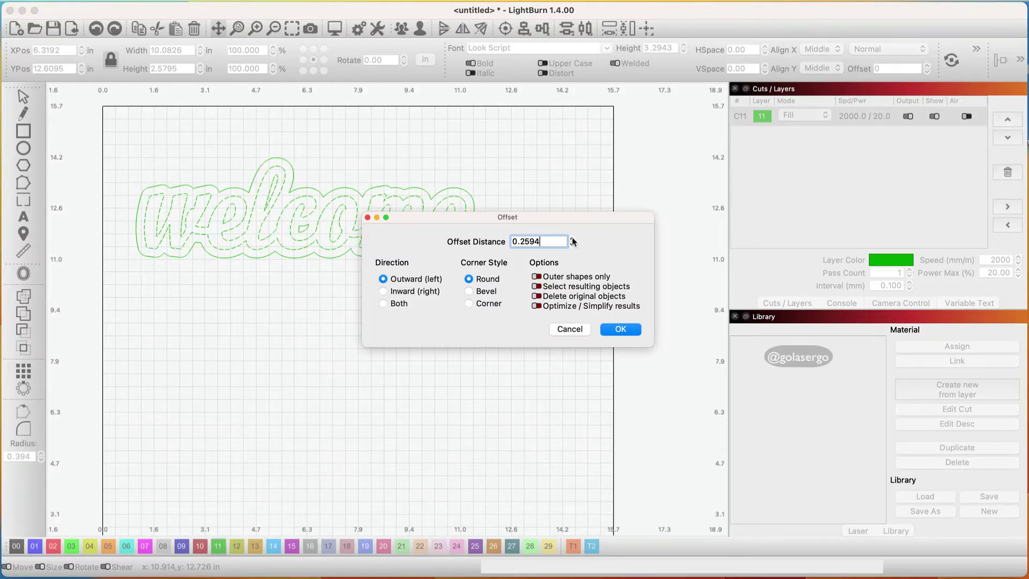
pyautogui.click(572, 239)
pyautogui.click(573, 245)
pyautogui.click(573, 238)
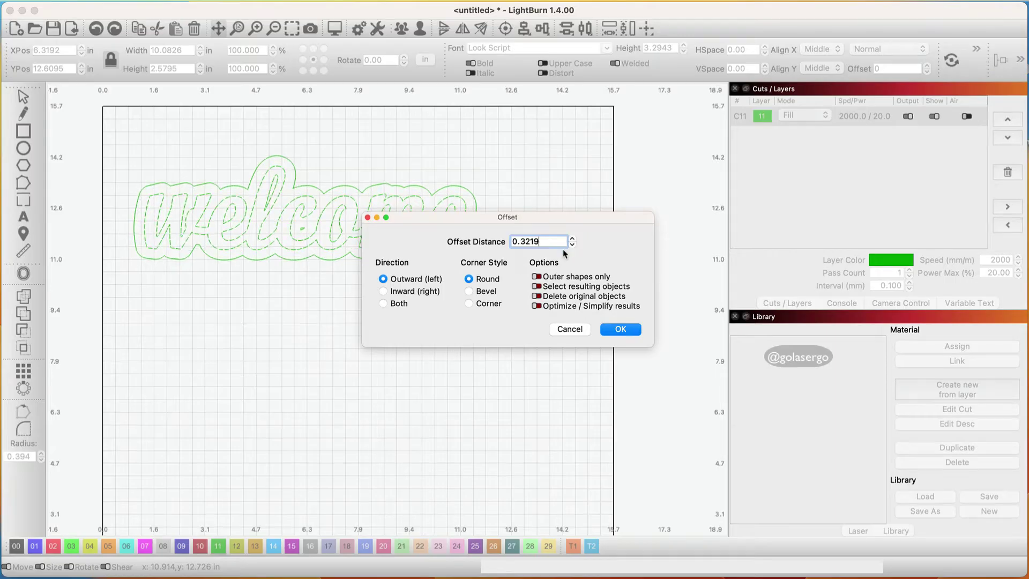
pyautogui.click(616, 329)
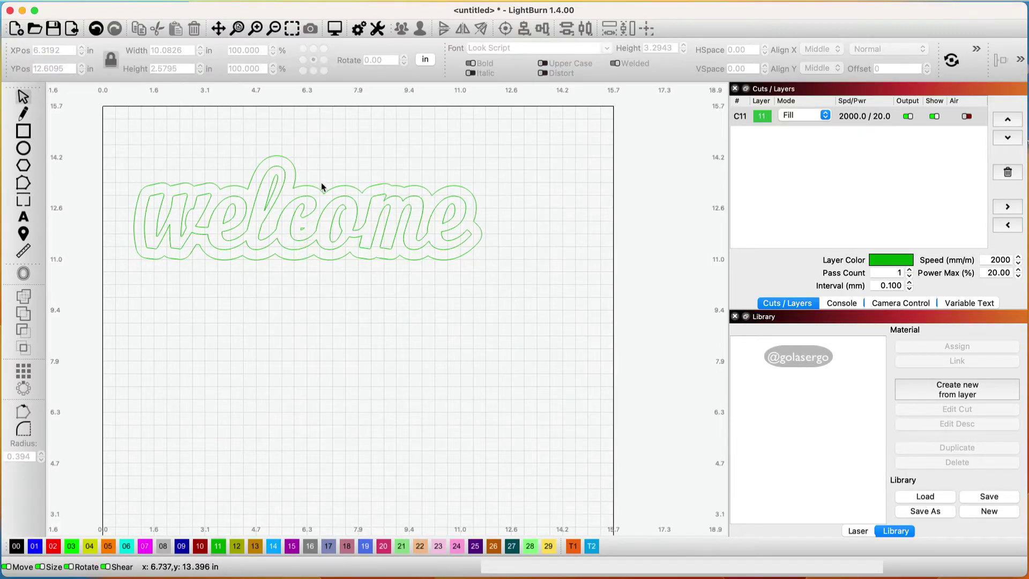
# - Move the offset outline below the text and ungroup it into separate shapes
pyautogui.moveTo(314, 186); pyautogui.dragTo(331, 294)
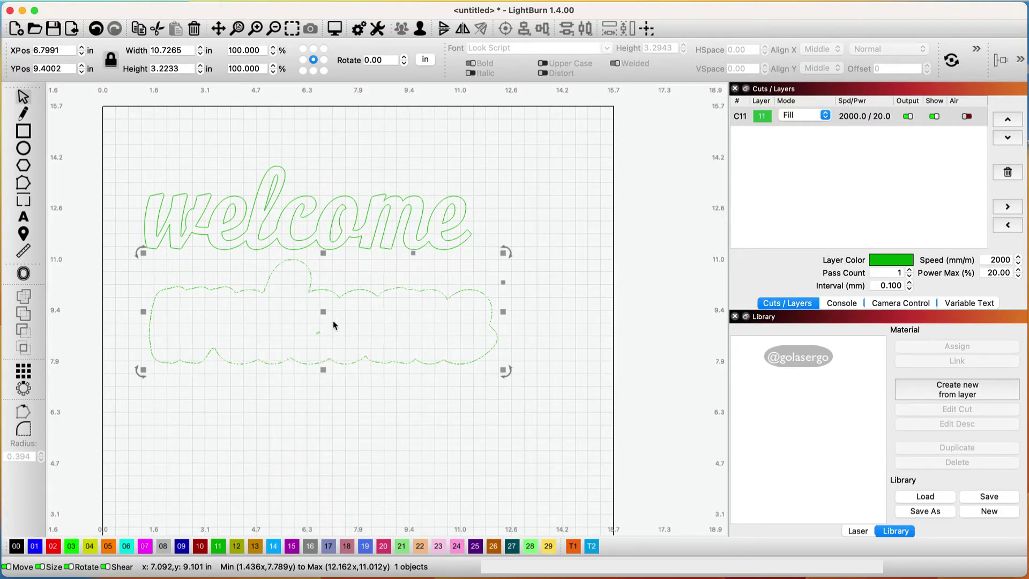
pyautogui.rightClick(333, 323)
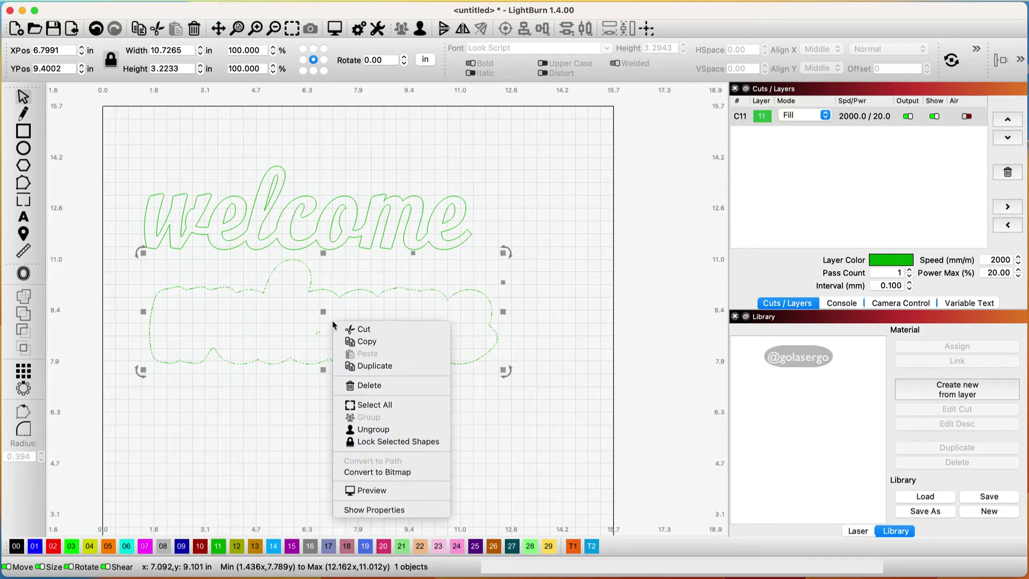
pyautogui.click(393, 429)
# - Delete the tiny stray object left in the middle of the outline
pyautogui.click(368, 418)
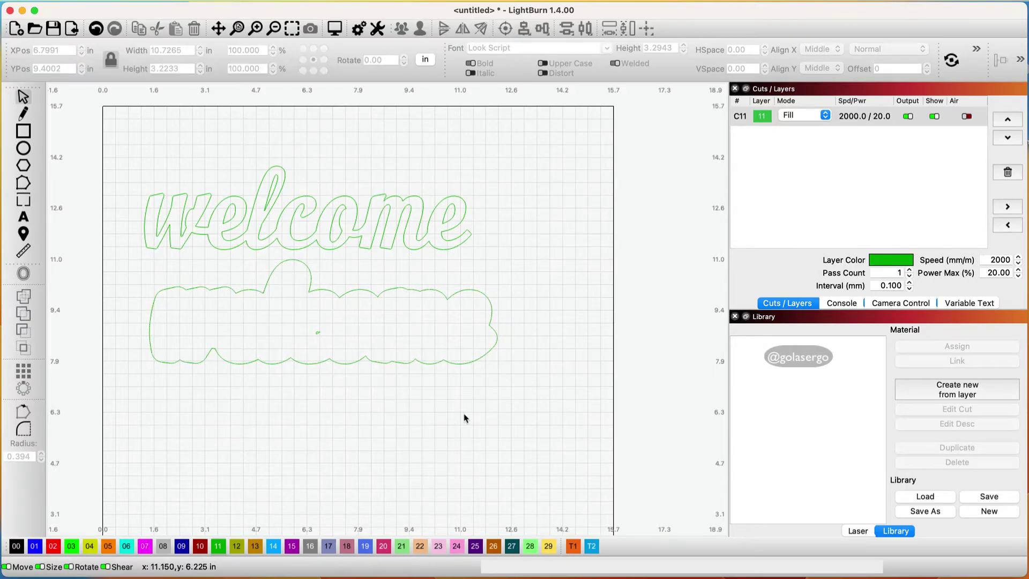
pyautogui.click(318, 333)
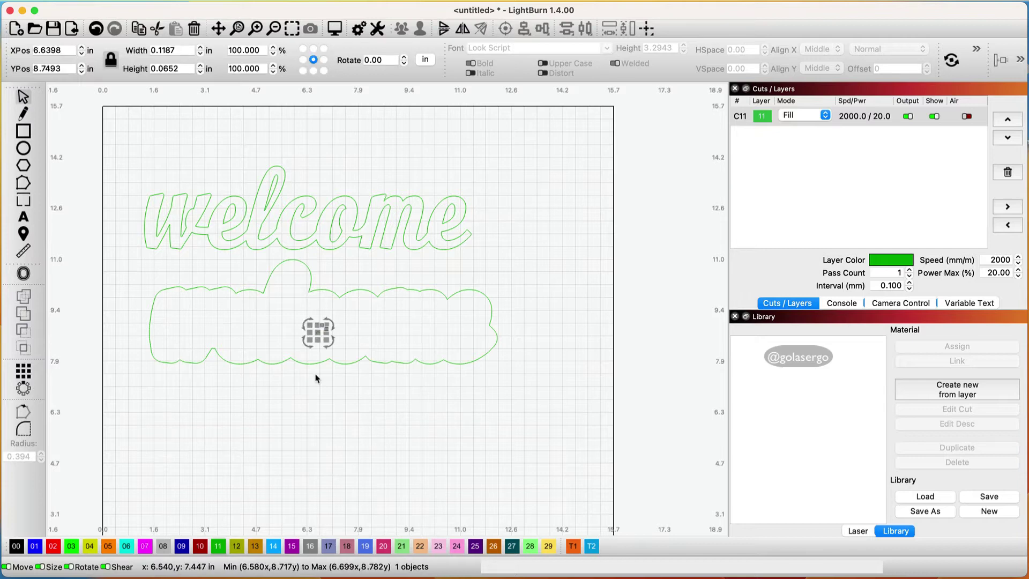
pyautogui.press('Delete')
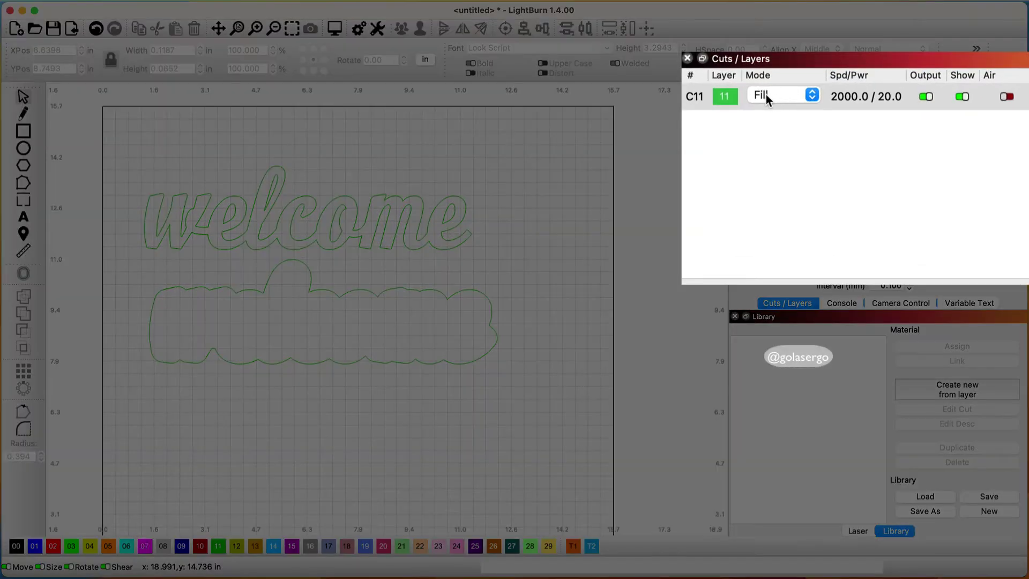
# - Set layer C11 to Line mode at 200 mm/min speed and 100% max power
pyautogui.click(810, 96)
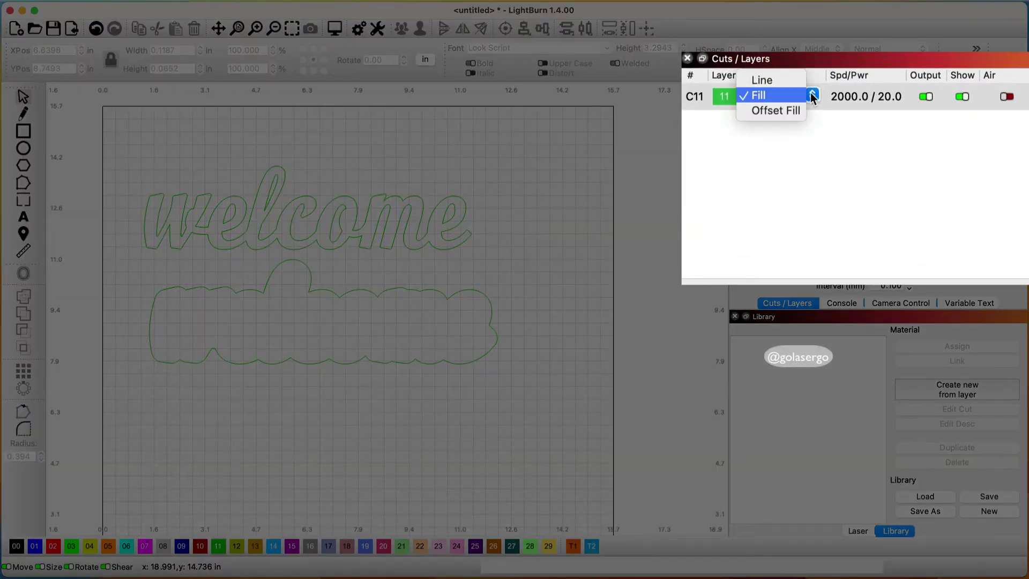
pyautogui.click(768, 83)
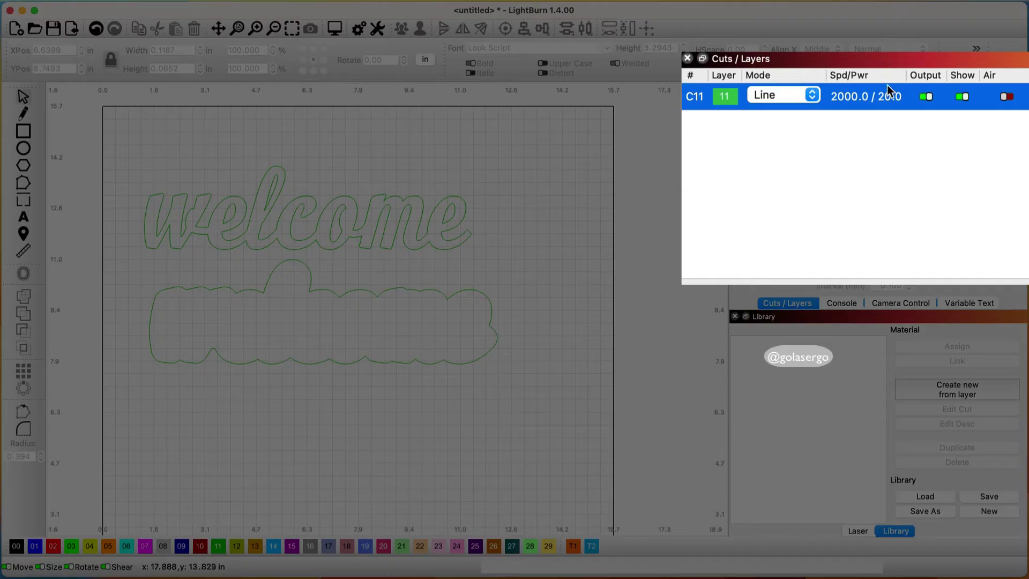
pyautogui.doubleClick(855, 98)
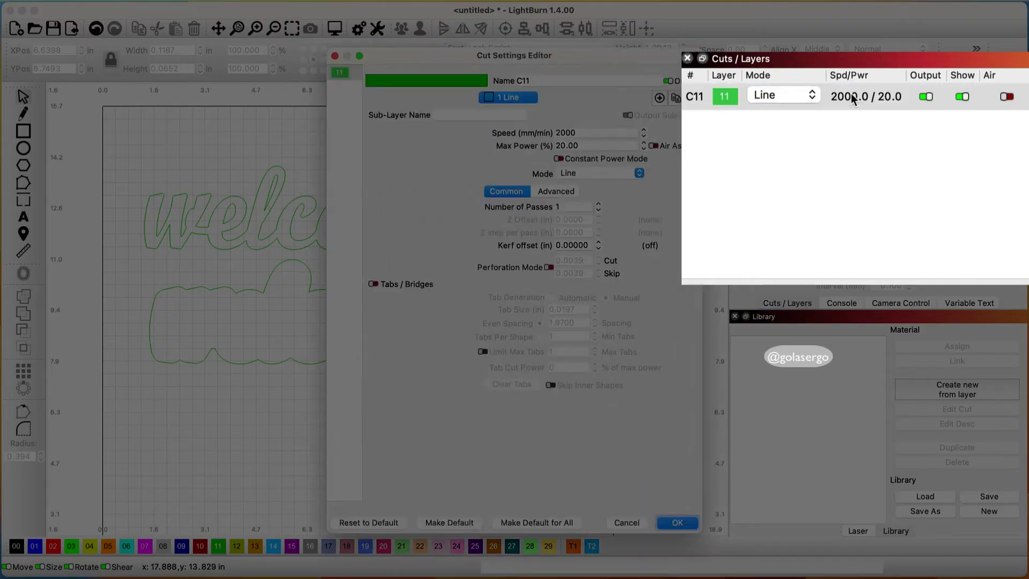
pyautogui.moveTo(592, 134); pyautogui.dragTo(546, 134)
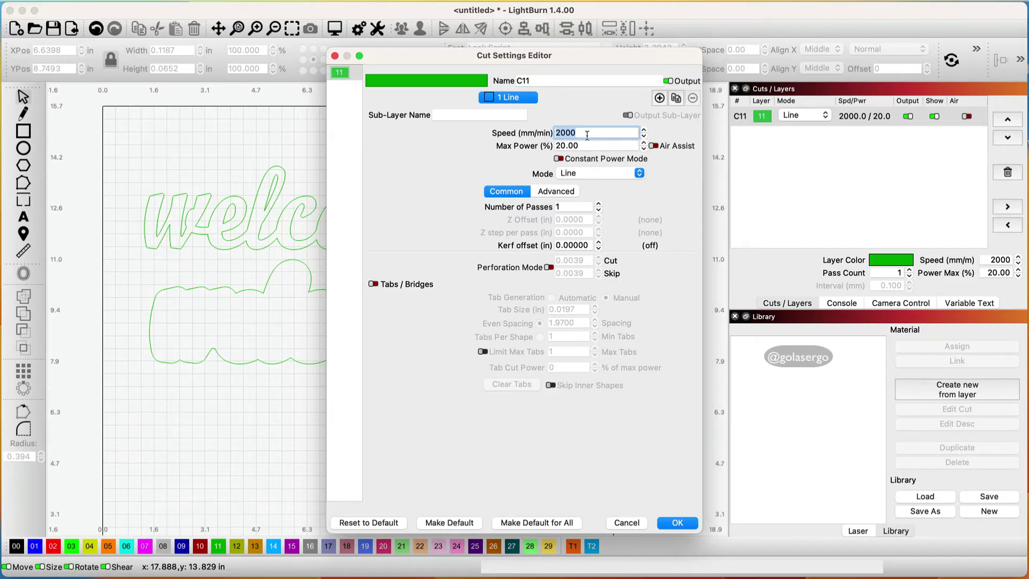
pyautogui.write('200')
pyautogui.press('Tab')
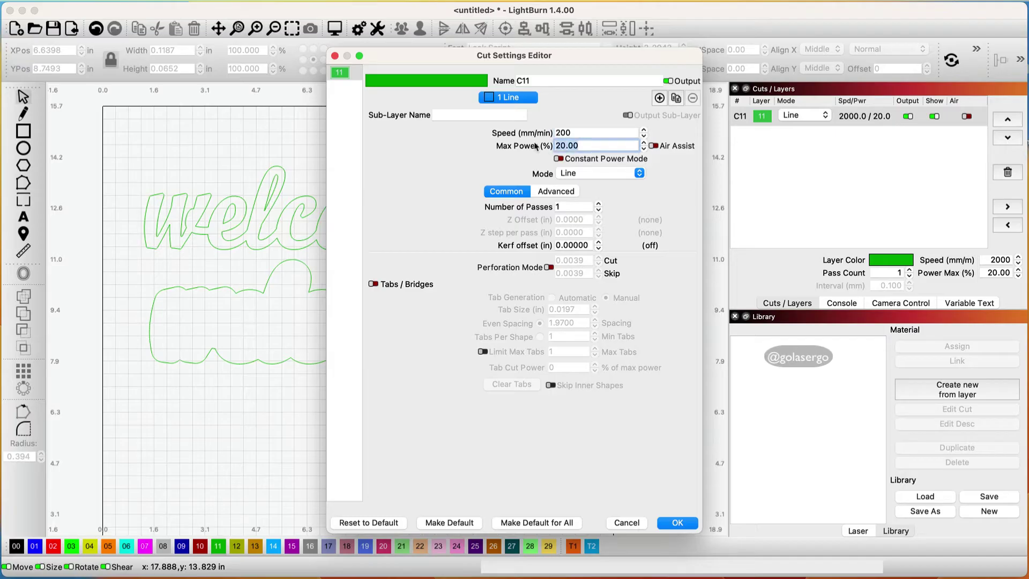
pyautogui.write('100')
pyautogui.click(677, 524)
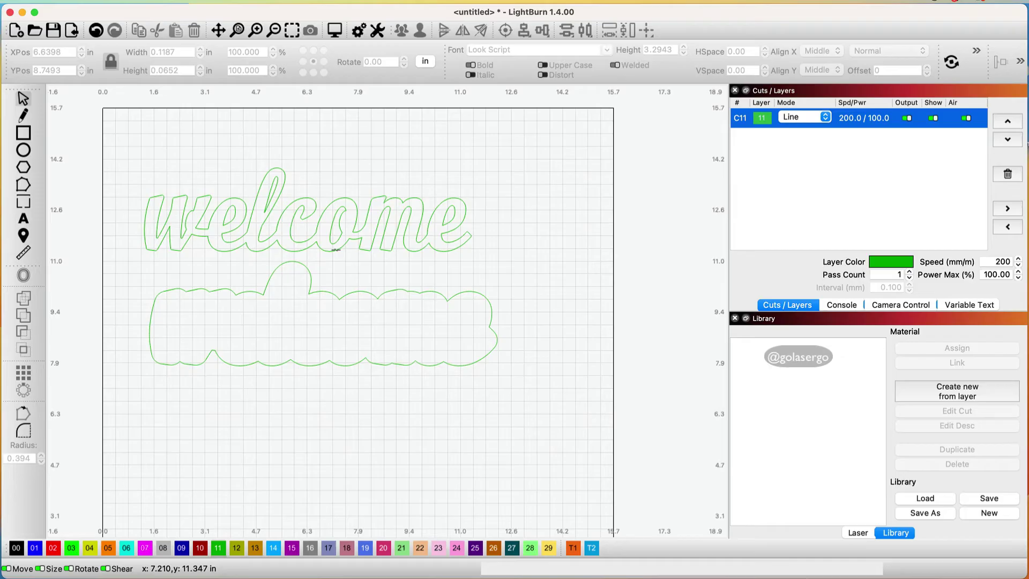
# - Move the welcome text onto layer C15 and set that layer to Fill mode
pyautogui.click(336, 250)
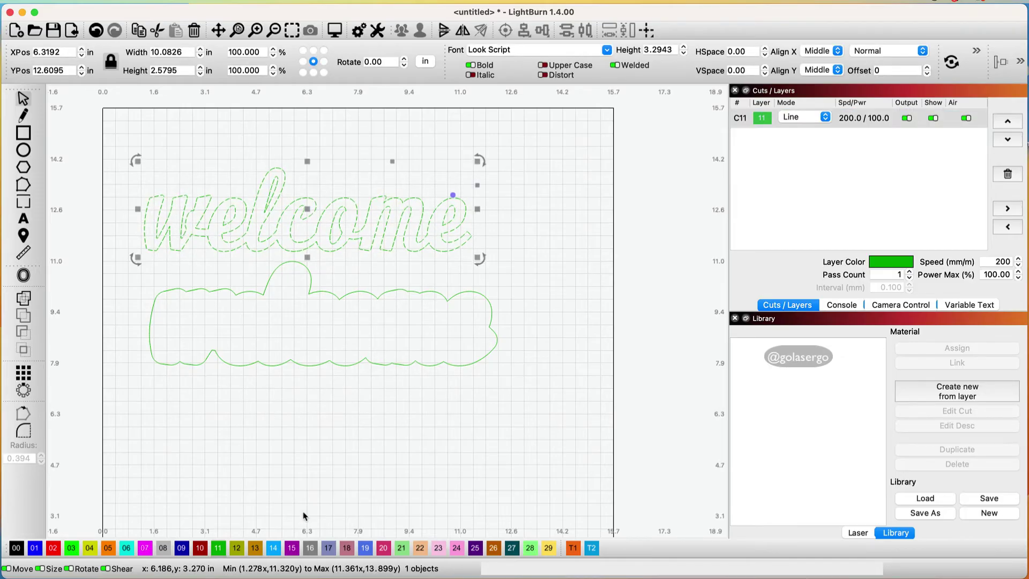
pyautogui.click(291, 552)
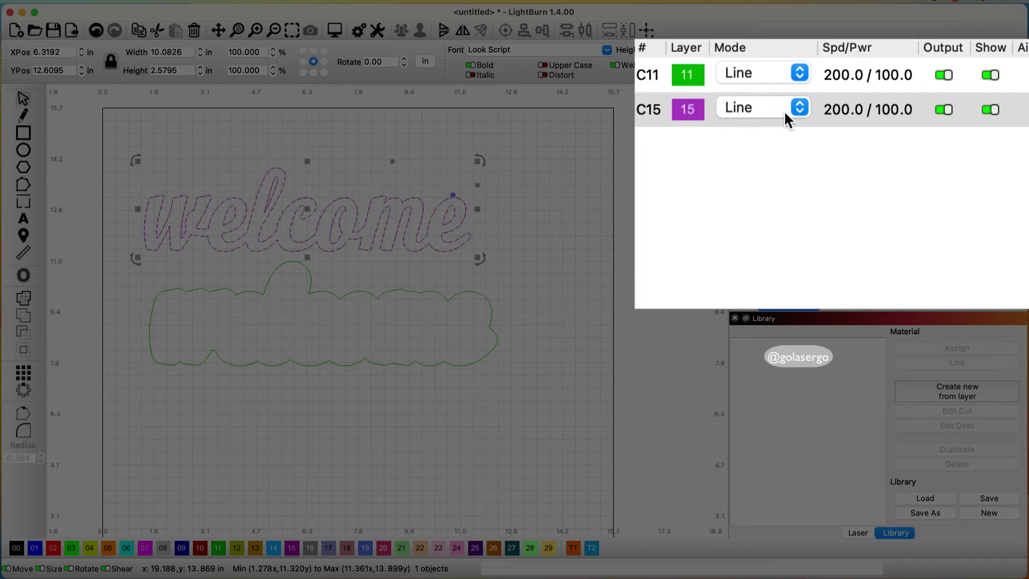
pyautogui.click(799, 107)
pyautogui.click(751, 125)
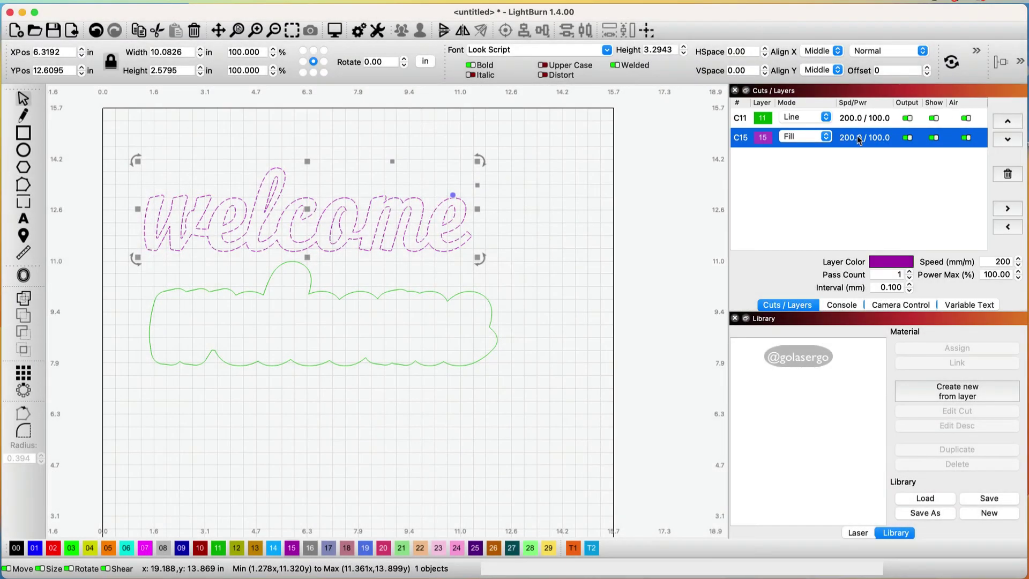
# - Give layer C15 a speed of 2000 mm/min and 20% max power
pyautogui.doubleClick(859, 138)
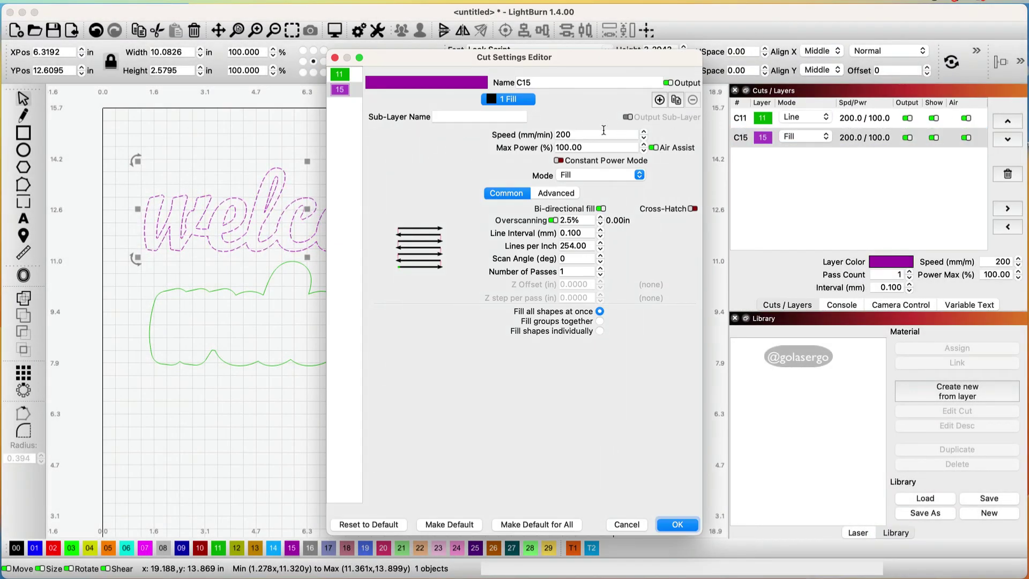
pyautogui.moveTo(582, 134); pyautogui.dragTo(547, 132)
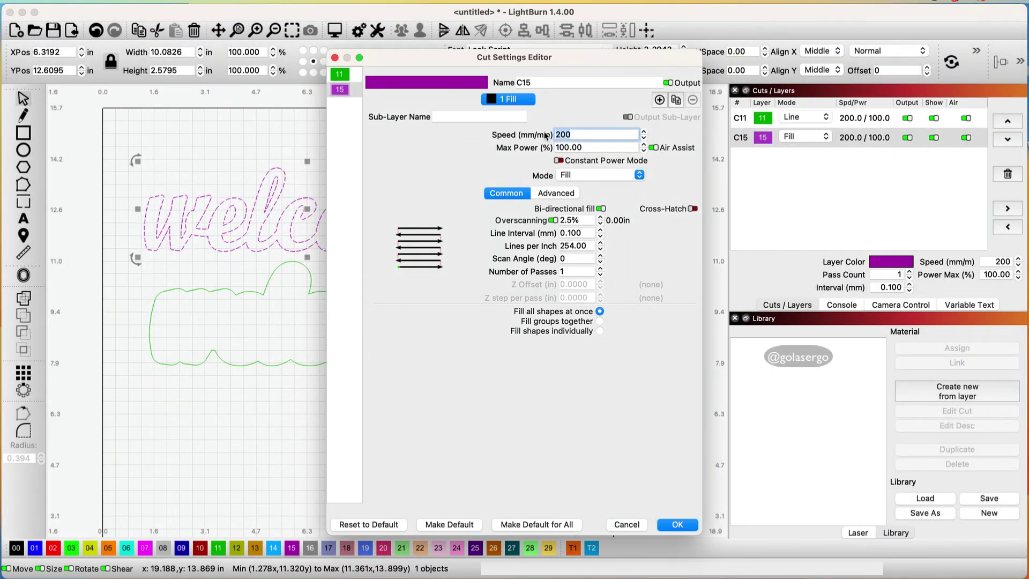
pyautogui.write('2000')
pyautogui.moveTo(583, 145); pyautogui.dragTo(533, 147)
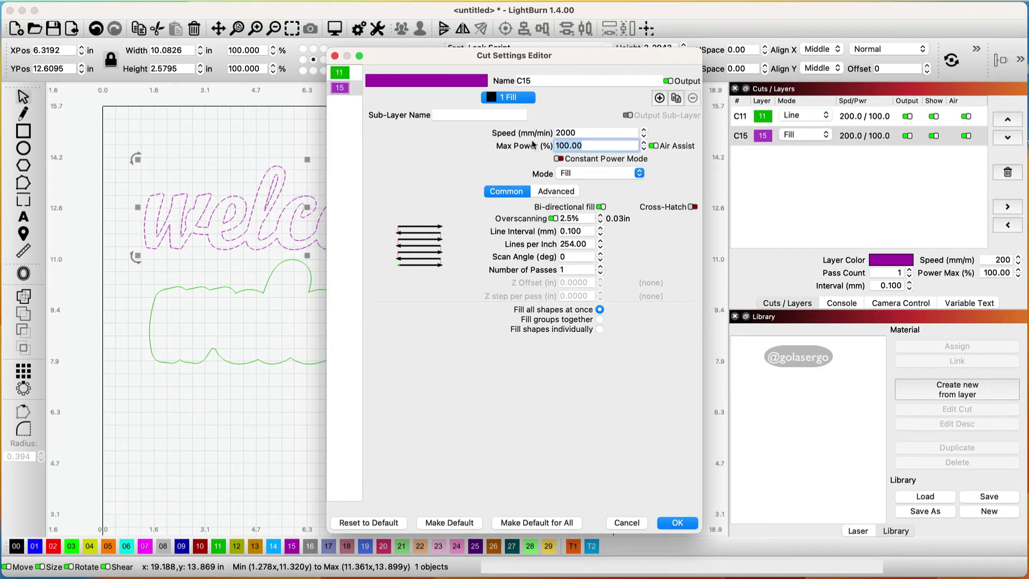
pyautogui.write('20')
pyautogui.click(677, 522)
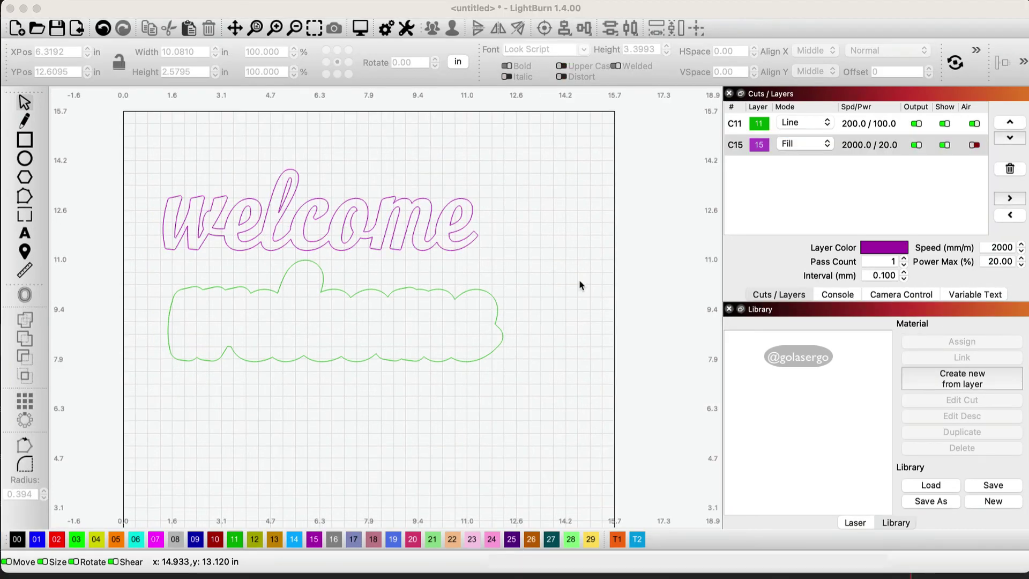
# - Drag the welcome text into the green outline and align both on their centers
pyautogui.click(364, 206)
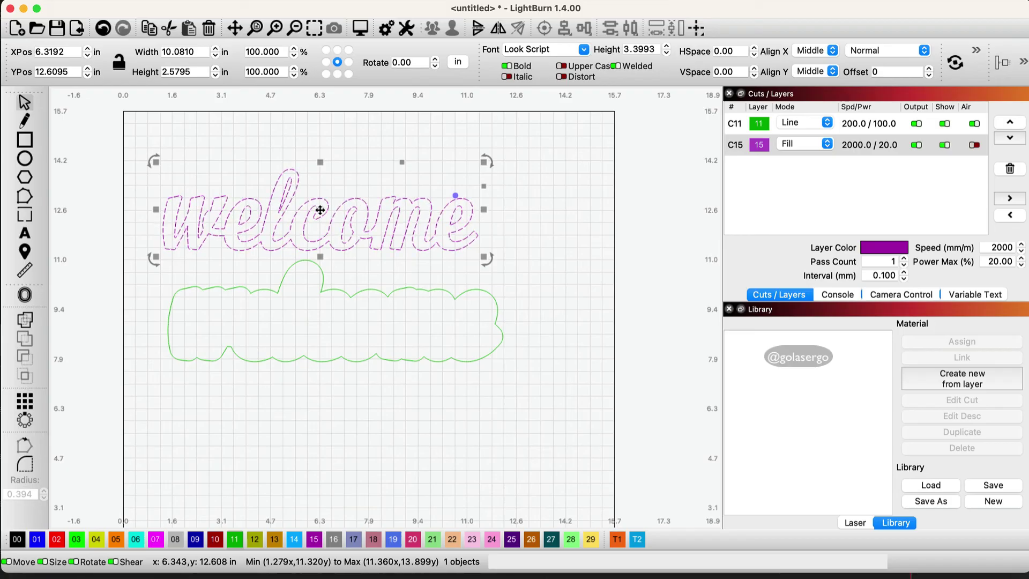
pyautogui.moveTo(321, 210); pyautogui.dragTo(343, 330)
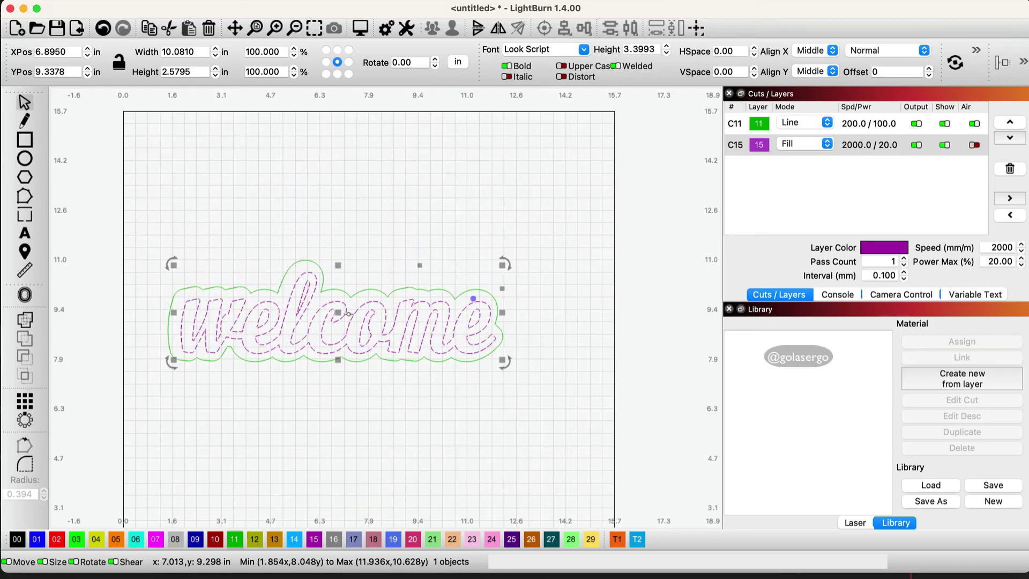
pyautogui.moveTo(551, 377); pyautogui.dragTo(150, 284)
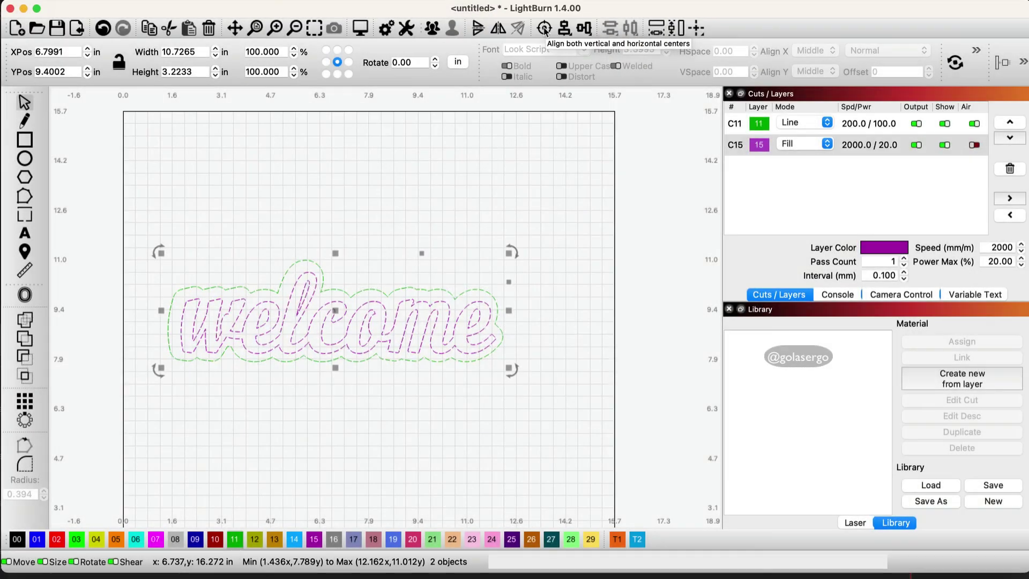
pyautogui.click(544, 28)
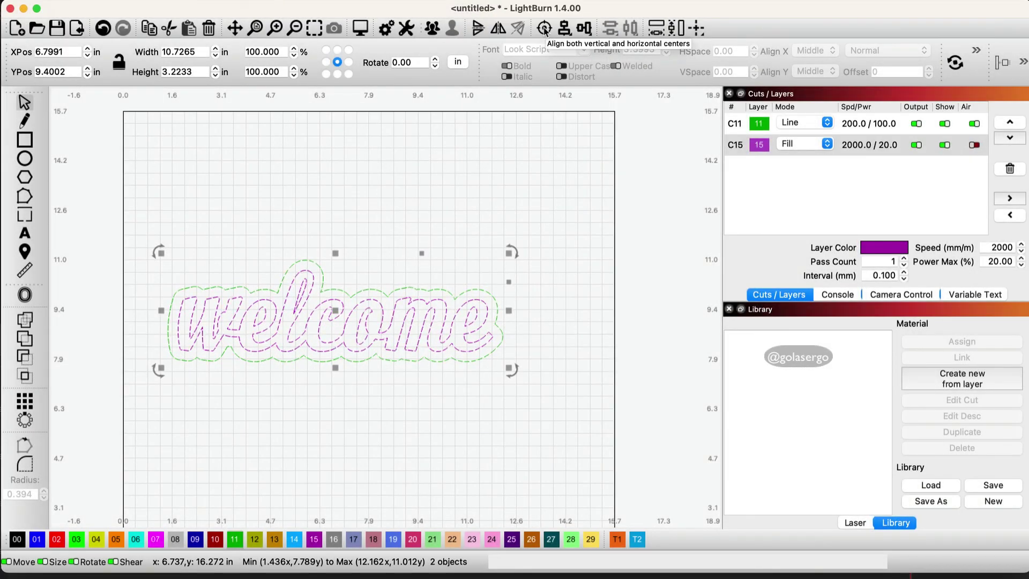
pyautogui.click(418, 169)
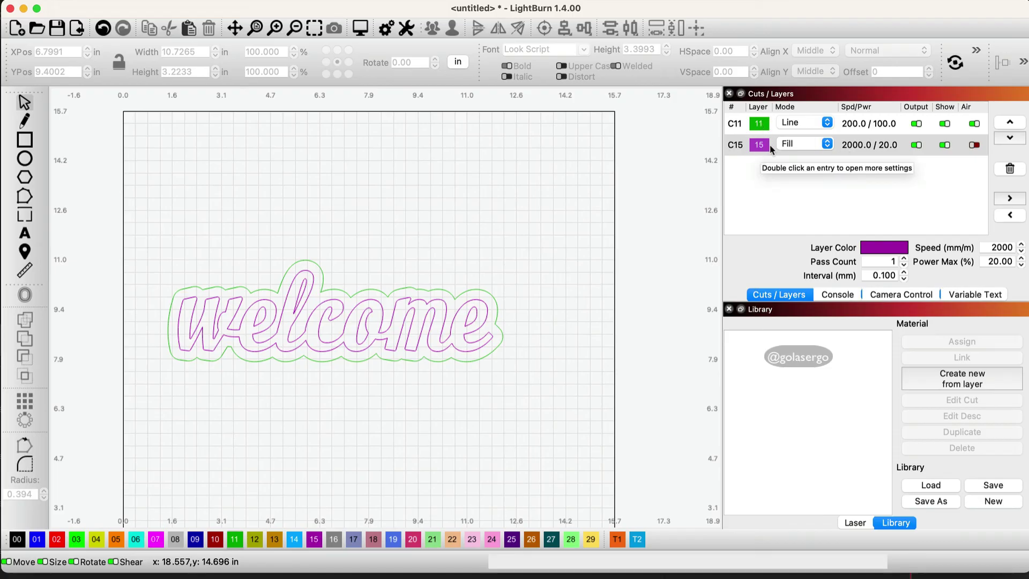
# - Move layer C15 above C11 in the Cuts/Layers list
pyautogui.click(854, 145)
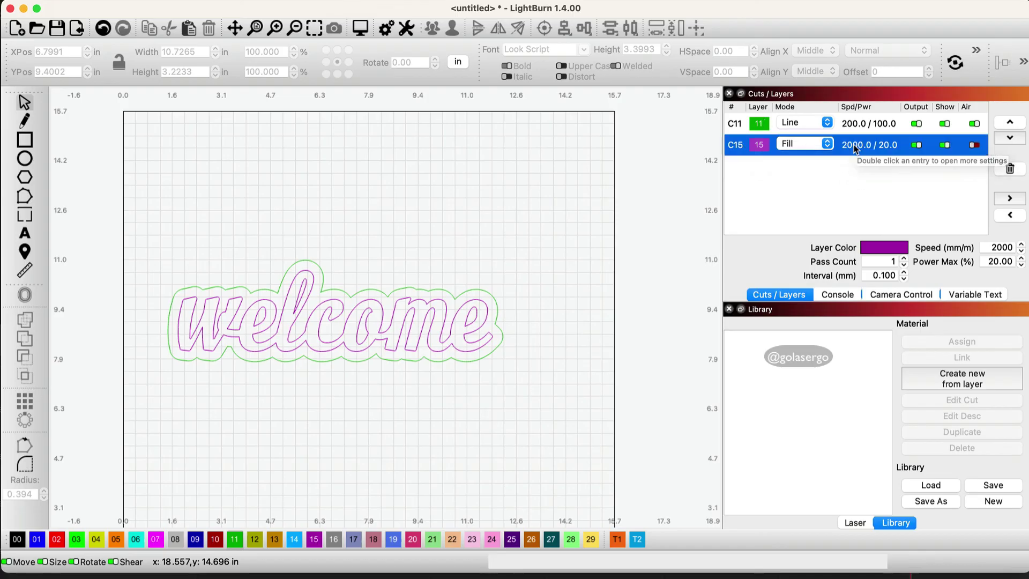
pyautogui.click(1004, 127)
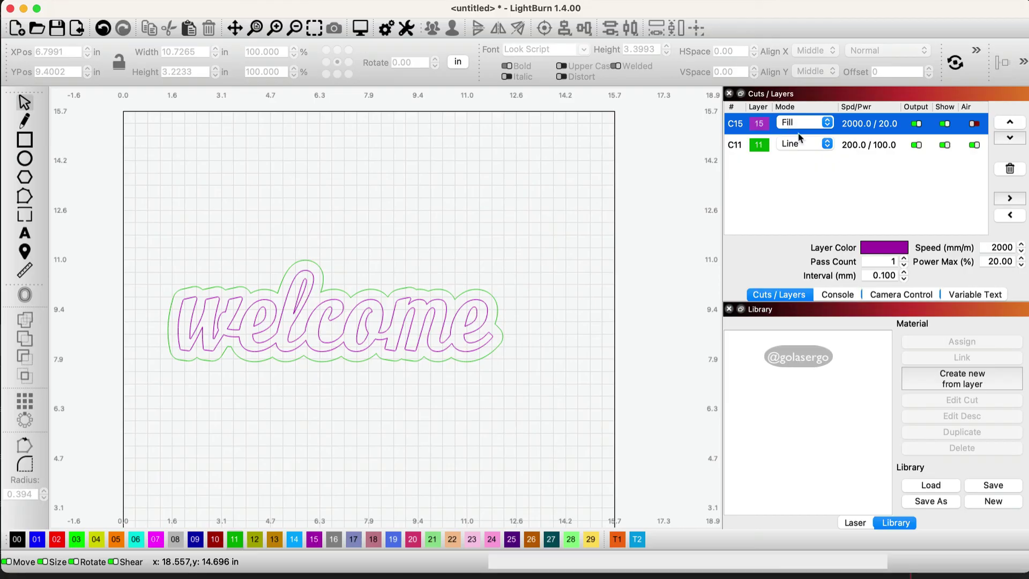
pyautogui.click(690, 154)
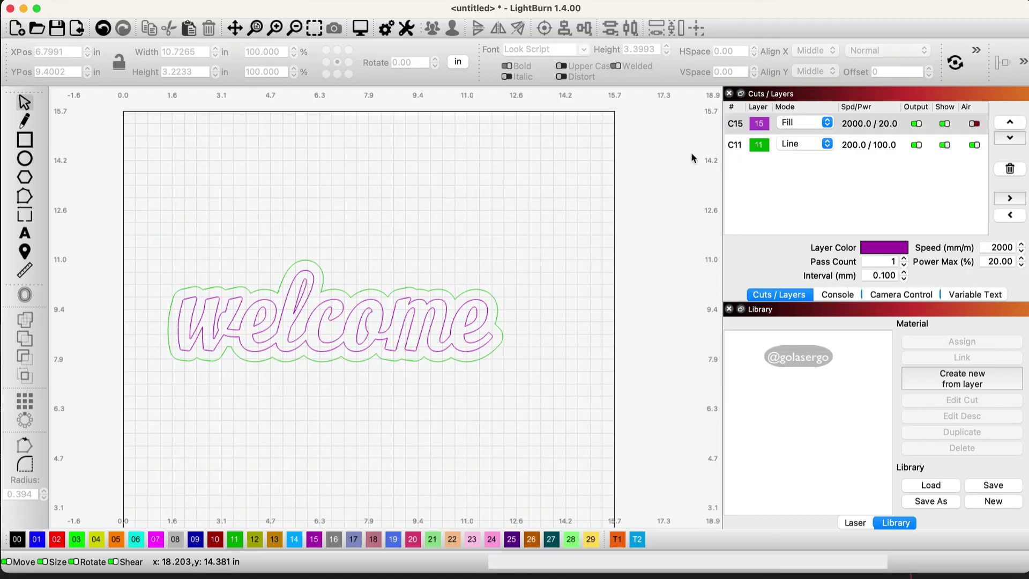